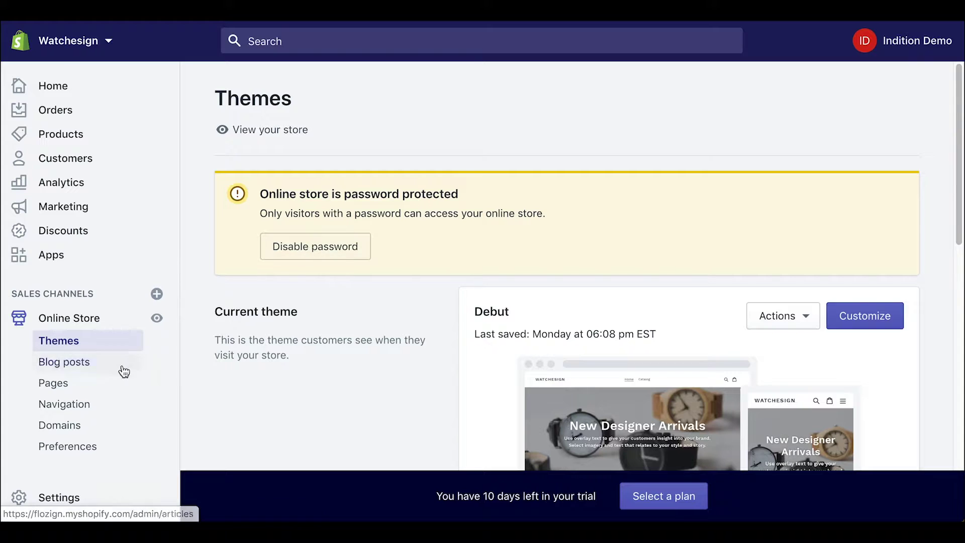
# Open Online Store > Pages, which lists the single Contact Us page
pyautogui.click(104, 389)
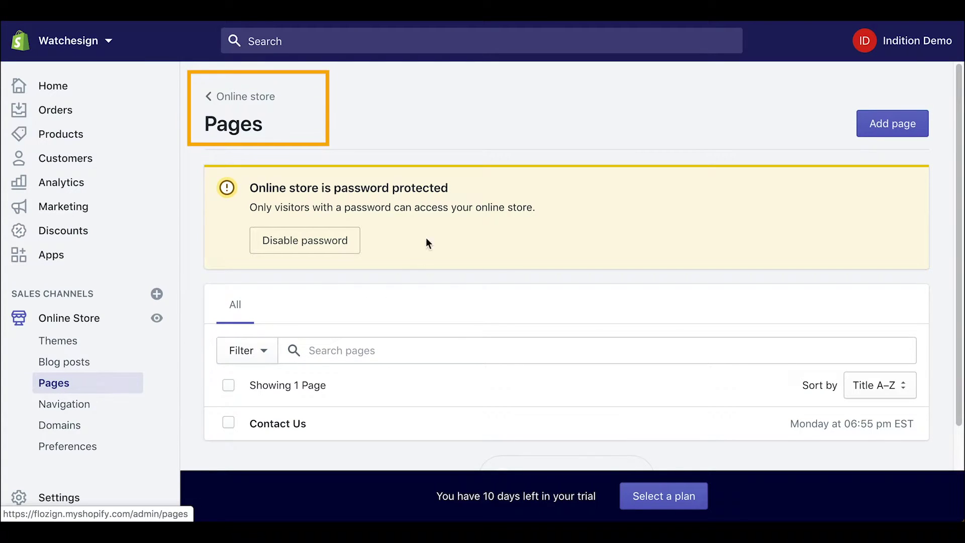
# Open the Contact Us page in the page editor
pyautogui.scroll(-1, 515, 272)
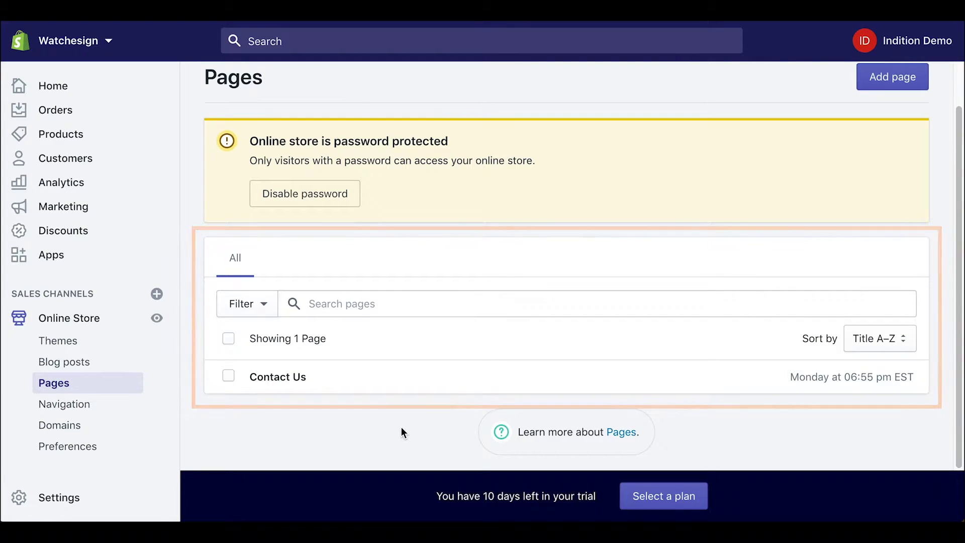
pyautogui.click(329, 380)
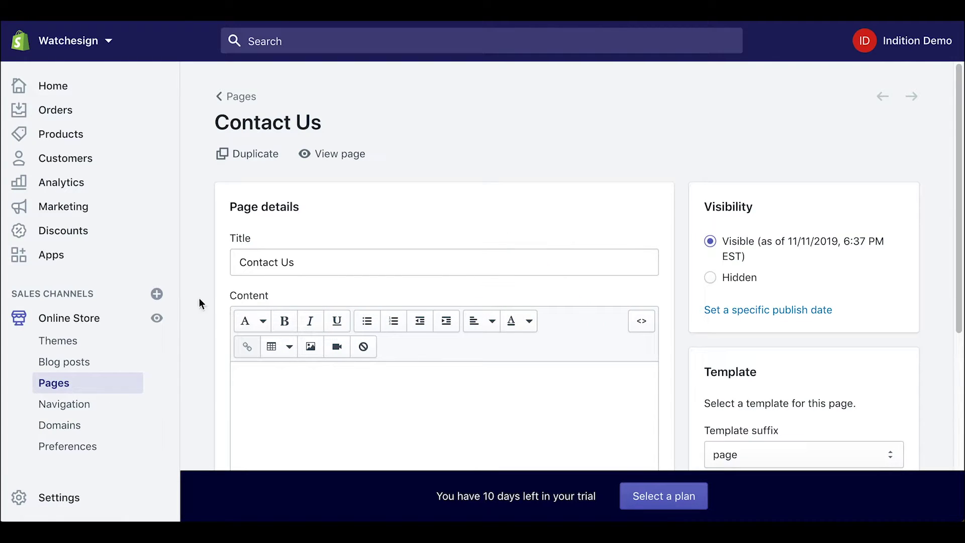
# Switch the Contact Us content to HTML view and copy the Indition form's iframe embed code
pyautogui.click(642, 323)
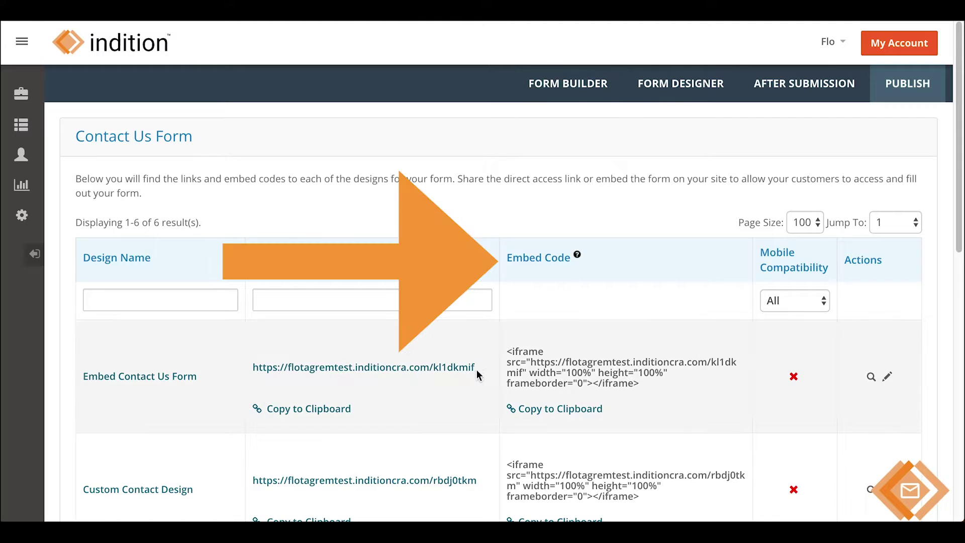
pyautogui.click(559, 410)
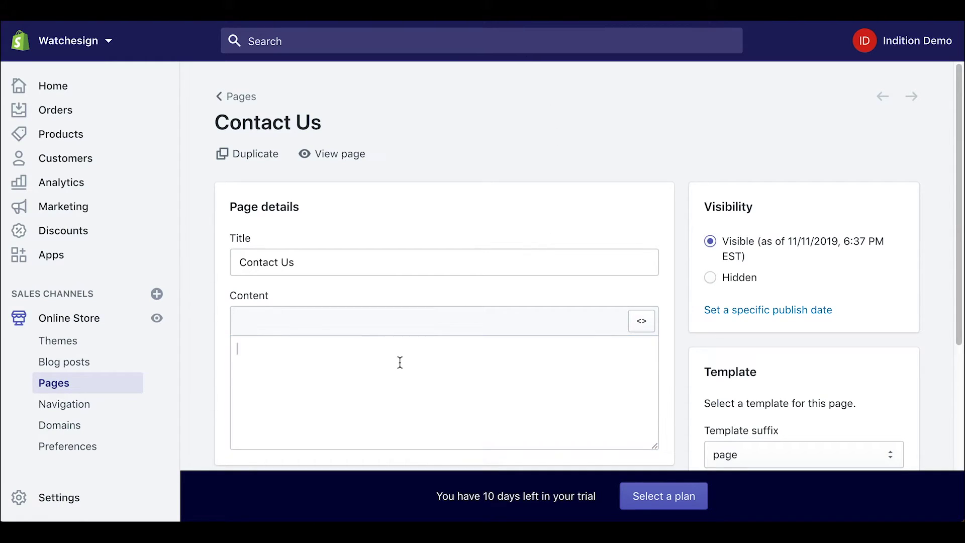
# Paste the Indition iframe embed code into the Contact Us HTML content and save the page
pyautogui.hotkey('ctrl', 'v')
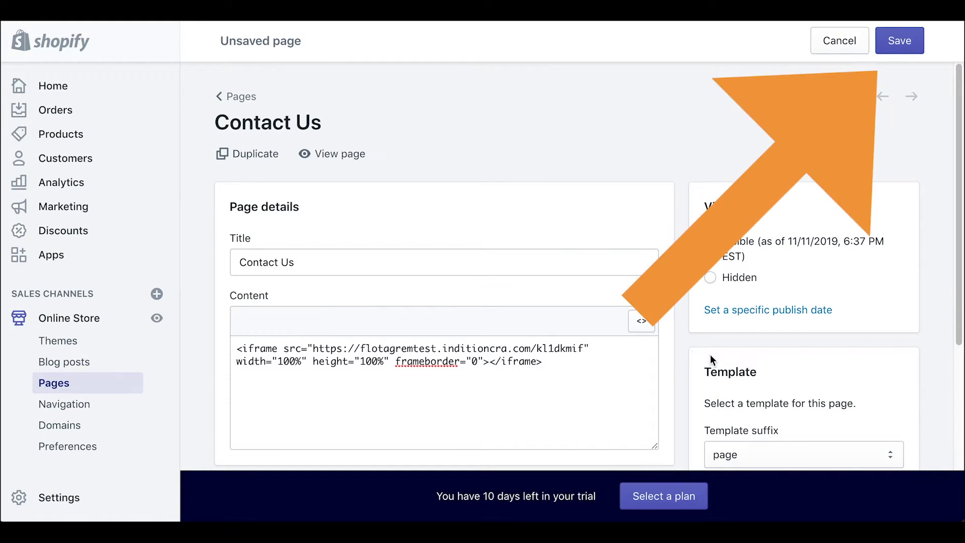
pyautogui.scroll(-3, 677, 367)
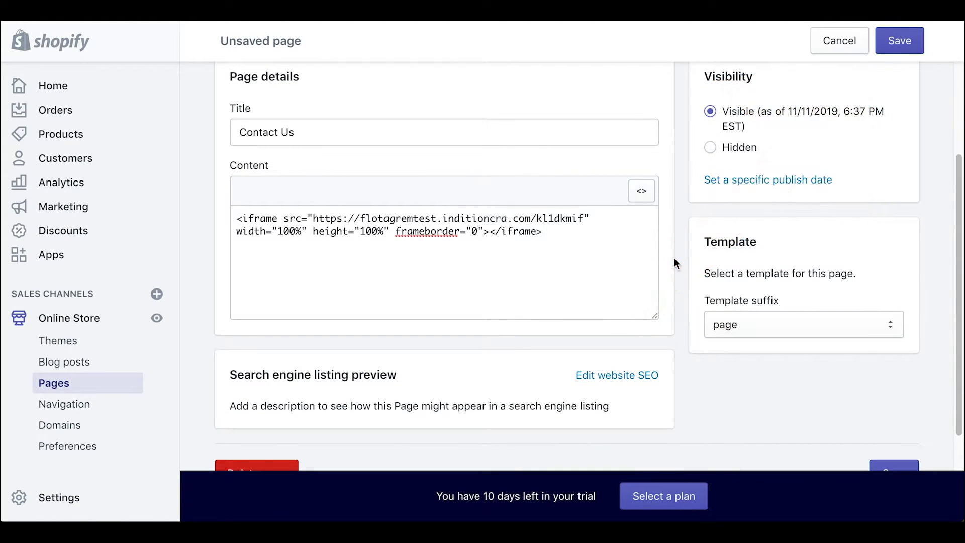
pyautogui.click(897, 40)
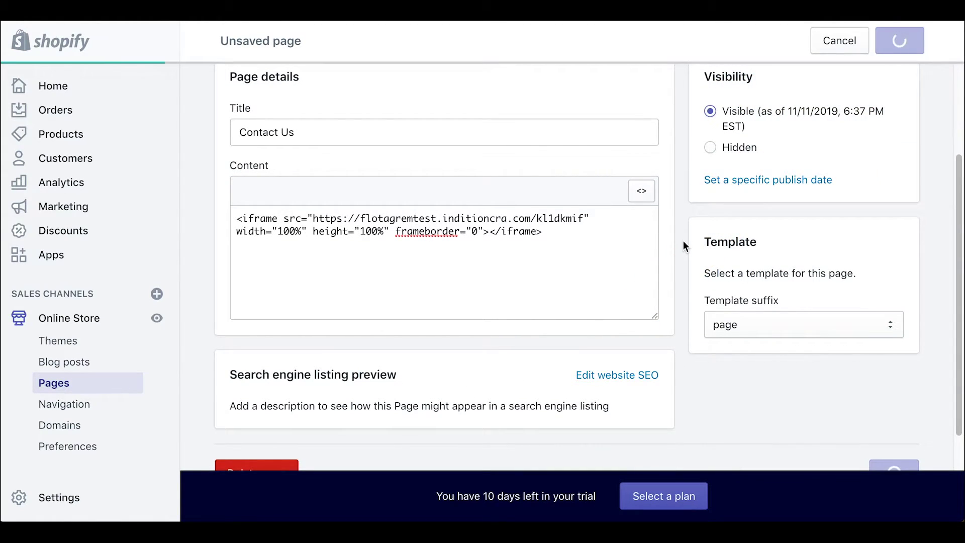
pyautogui.scroll(4, 683, 240)
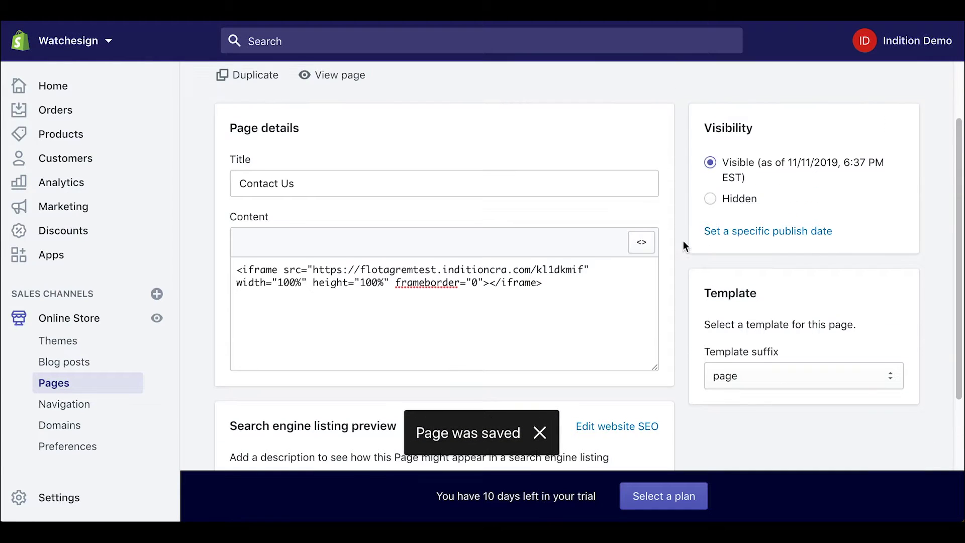
pyautogui.scroll(-4, 684, 240)
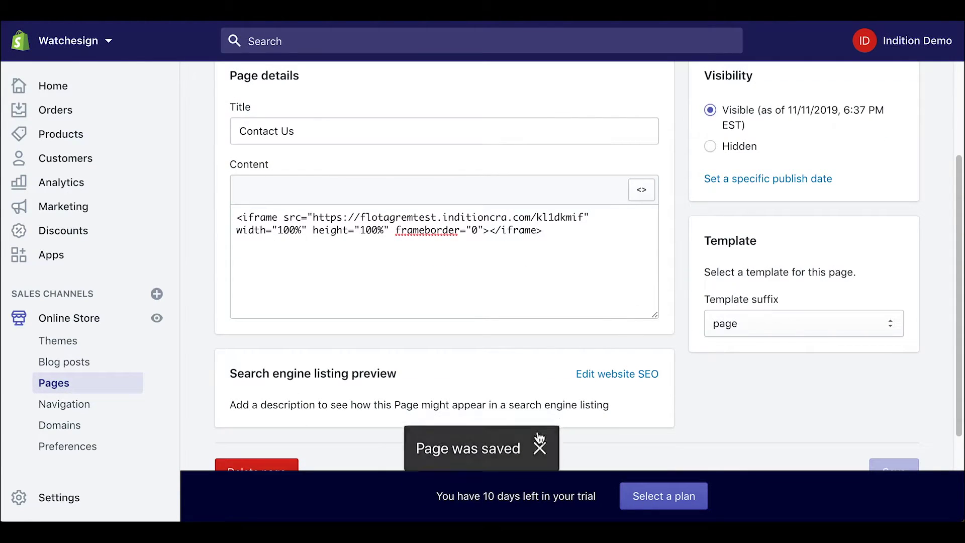
# Scroll inside the embedded Indition form on the live Contact Us page, then return to the editor
pyautogui.scroll(3, 582, 424)
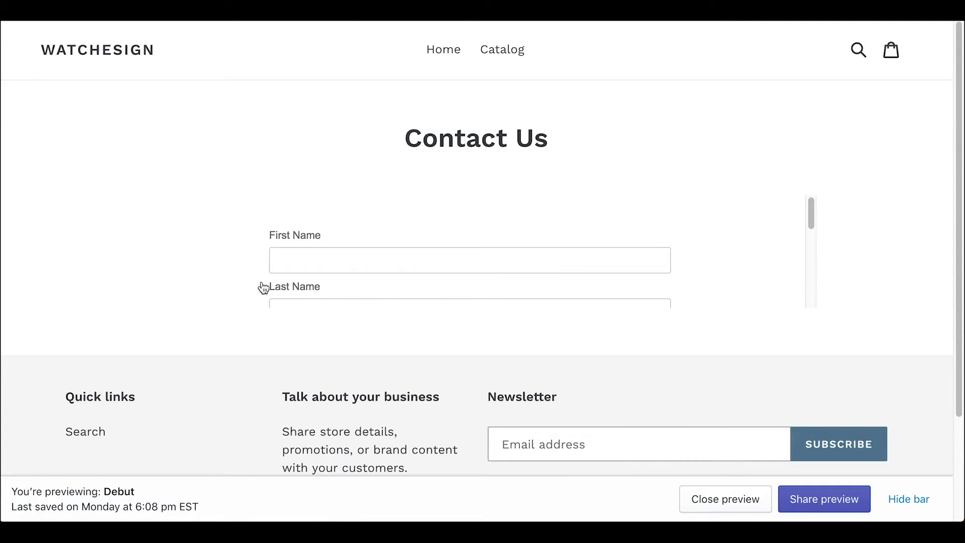
pyautogui.scroll(-5, 742, 255)
pyautogui.scroll(-2, 744, 255)
pyautogui.scroll(10, 744, 255)
pyautogui.click(327, 21)
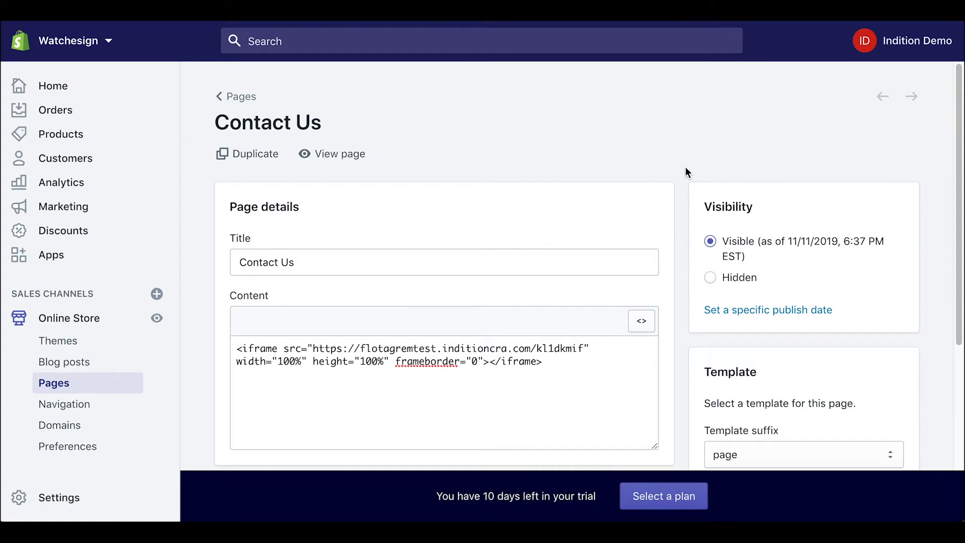
# Change the iframe's height="100%" to height="500px" and save the Contact Us page
pyautogui.scroll(-2, 684, 171)
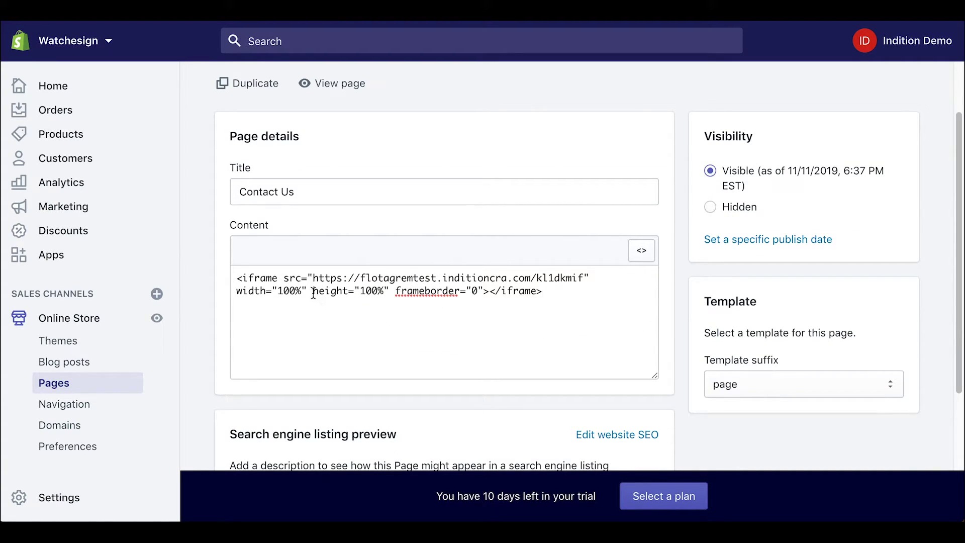
pyautogui.moveTo(312, 291); pyautogui.dragTo(390, 293)
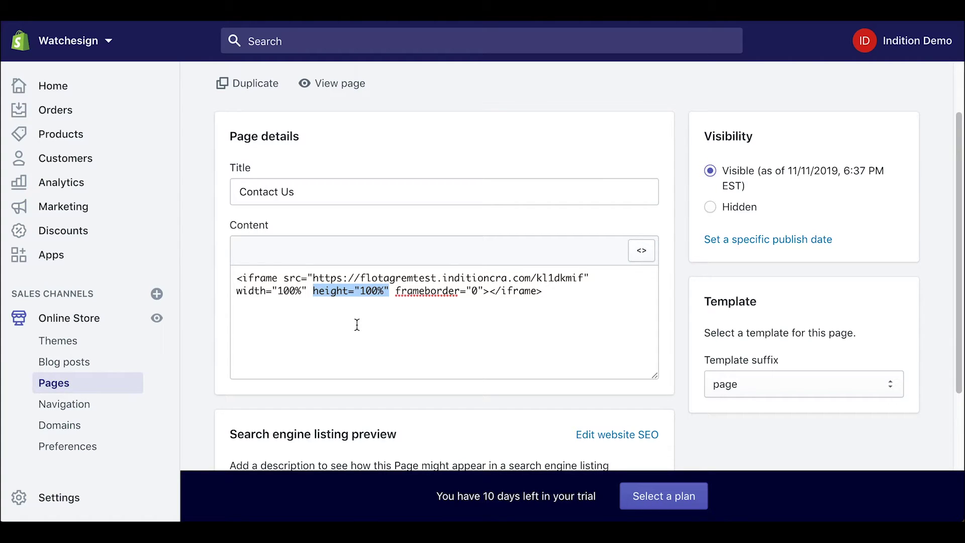
pyautogui.click(367, 291)
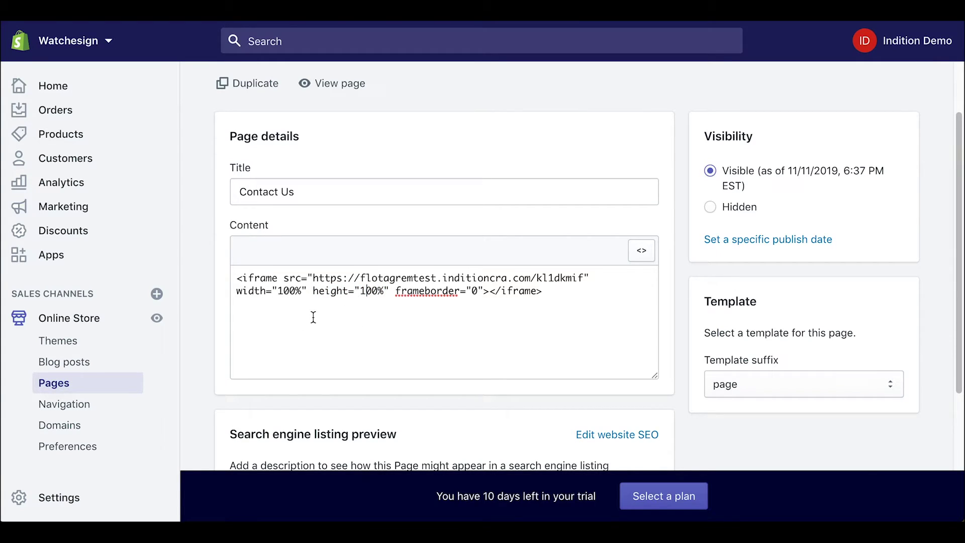
pyautogui.press('BackSpace')
pyautogui.write('4')
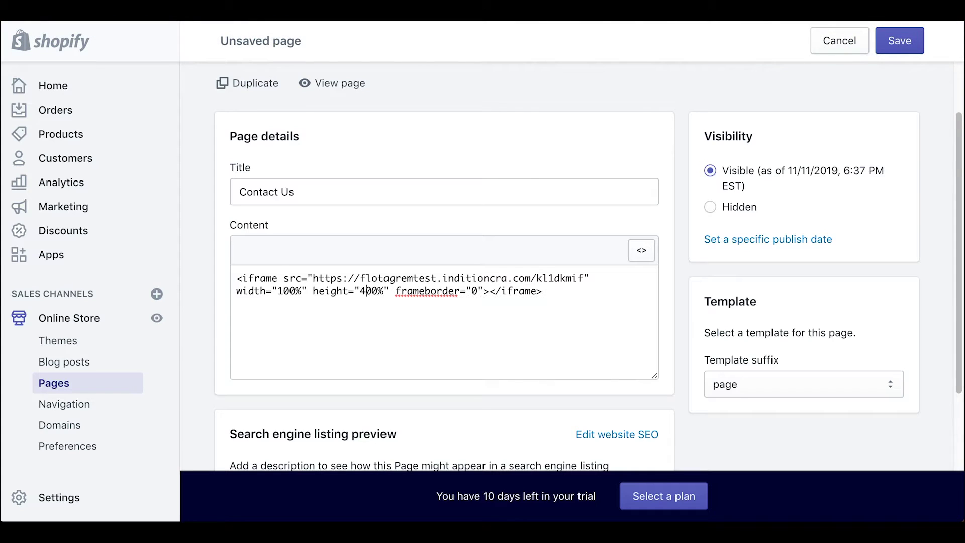
pyautogui.press('BackSpace')
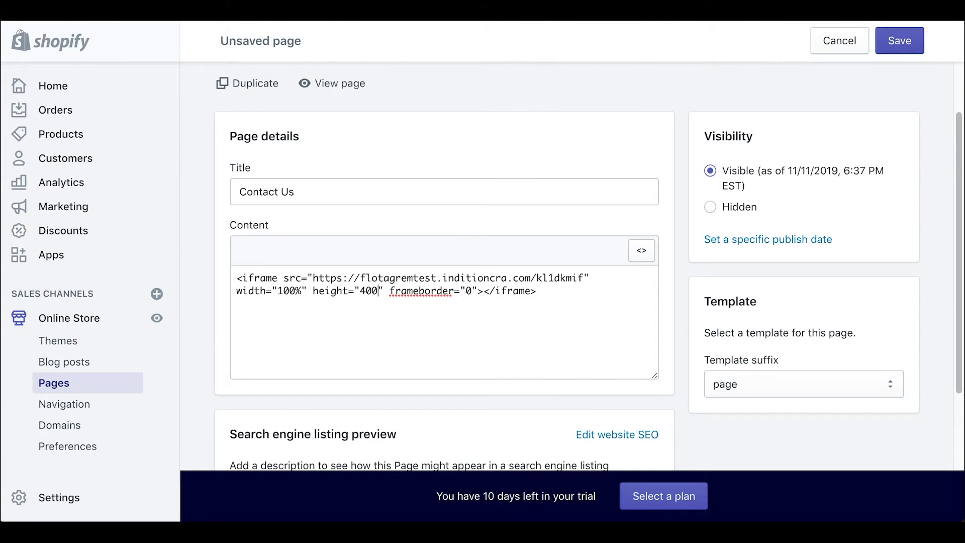
pyautogui.press('Left')
pyautogui.press('BackSpace')
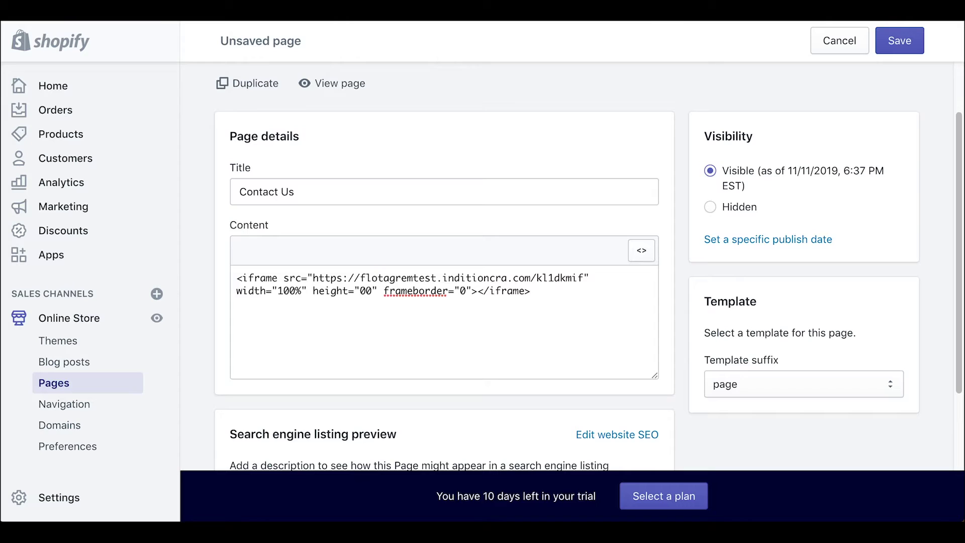
pyautogui.write('5')
pyautogui.press('Right')
pyautogui.press('Right')
pyautogui.write('px')
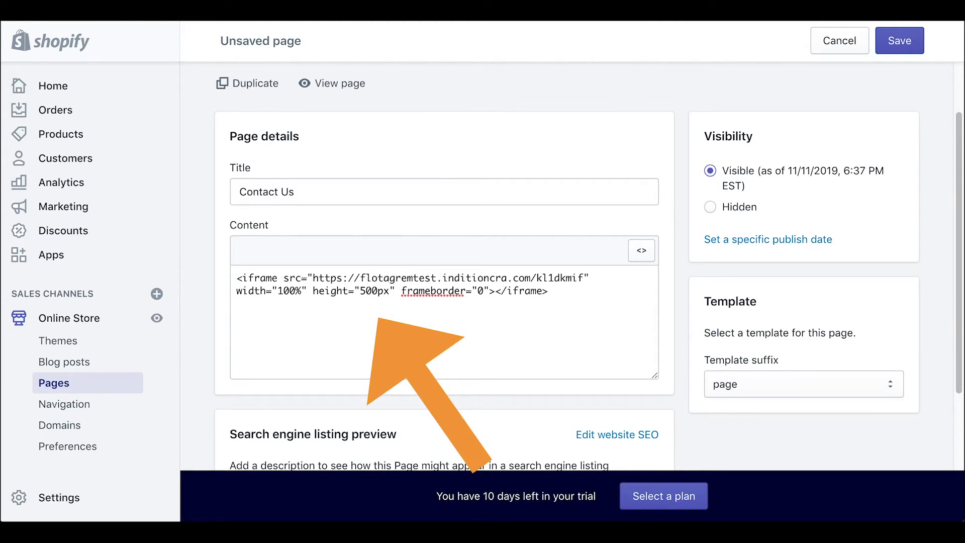
pyautogui.click(899, 44)
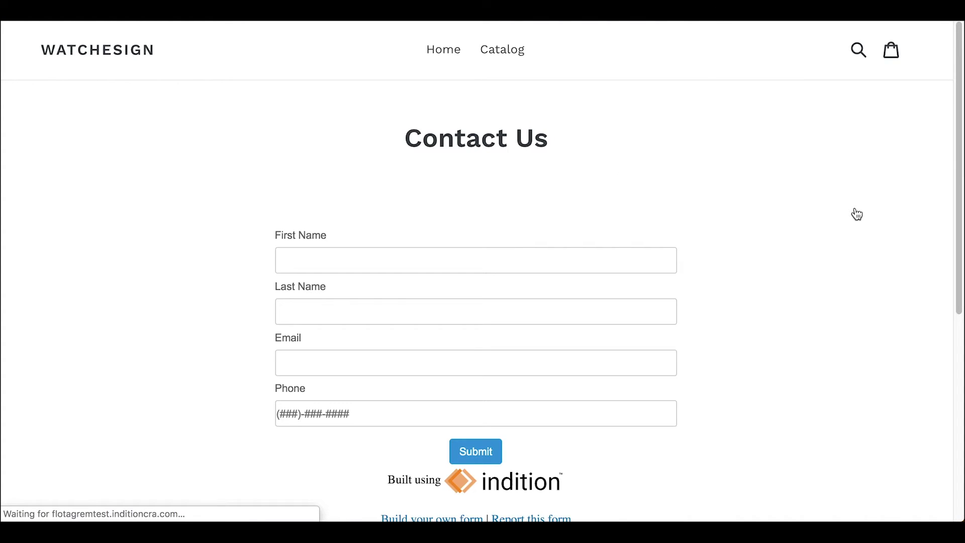
# Scroll the Contact Us preview to confirm the whole form, First Name through Submit and footer links, is visible
pyautogui.scroll(-2, 771, 209)
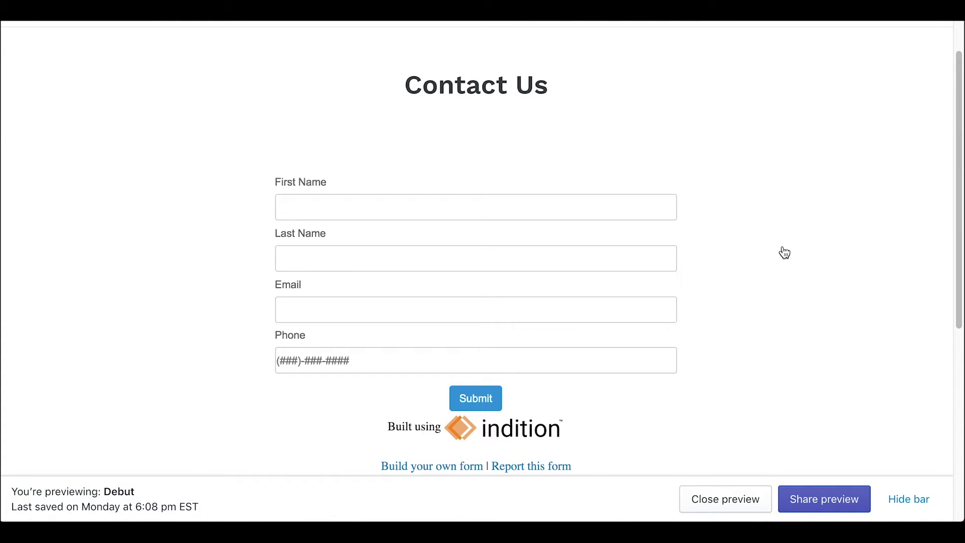
pyautogui.scroll(-5, 515, 354)
pyautogui.scroll(7, 726, 323)
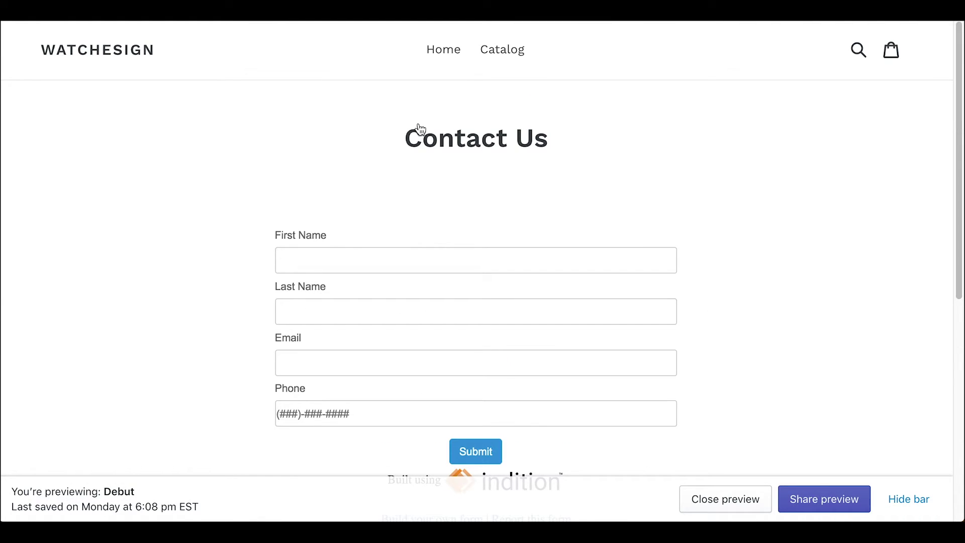
pyautogui.scroll(-5, 720, 190)
pyautogui.scroll(3, 722, 190)
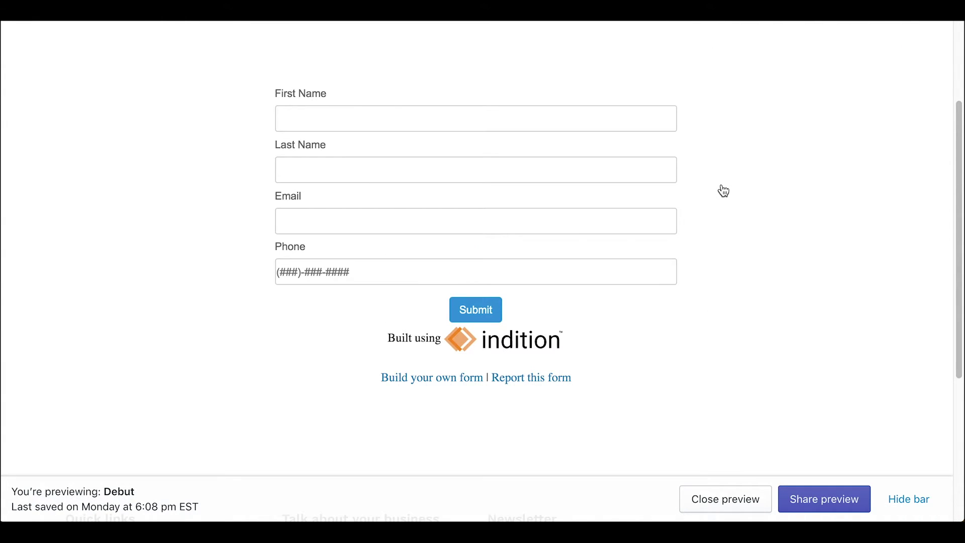
pyautogui.scroll(1, 724, 191)
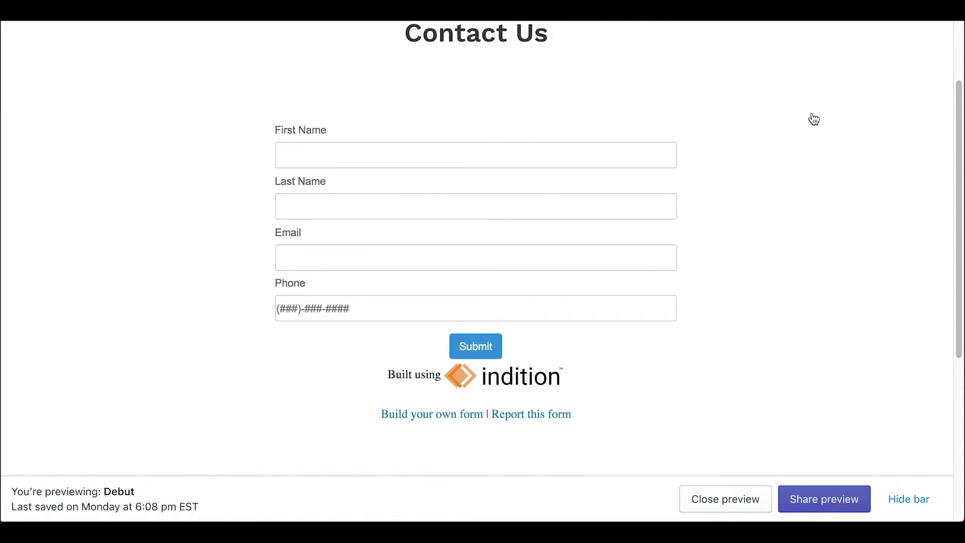
pyautogui.scroll(3, 814, 199)
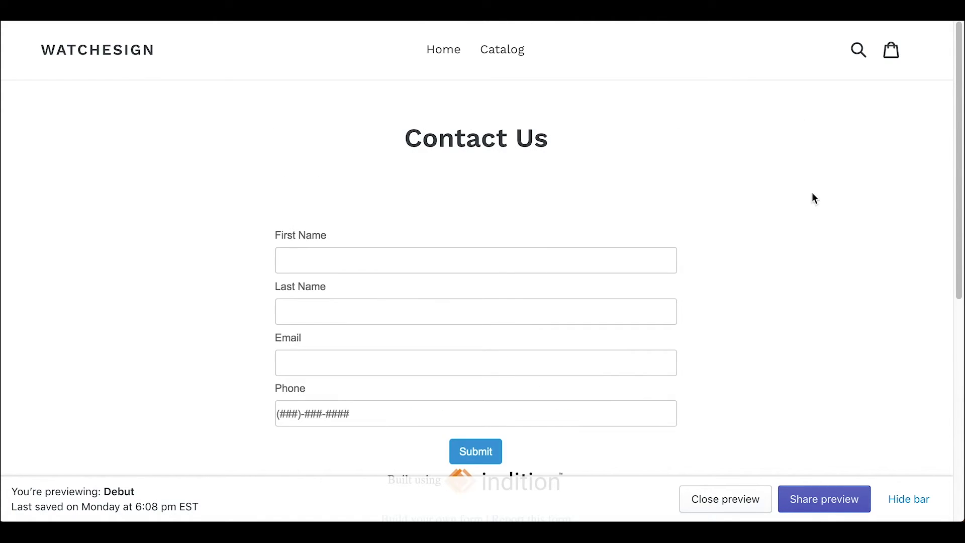
# Close the Contact Us preview and scroll through the store's home page
pyautogui.click(732, 504)
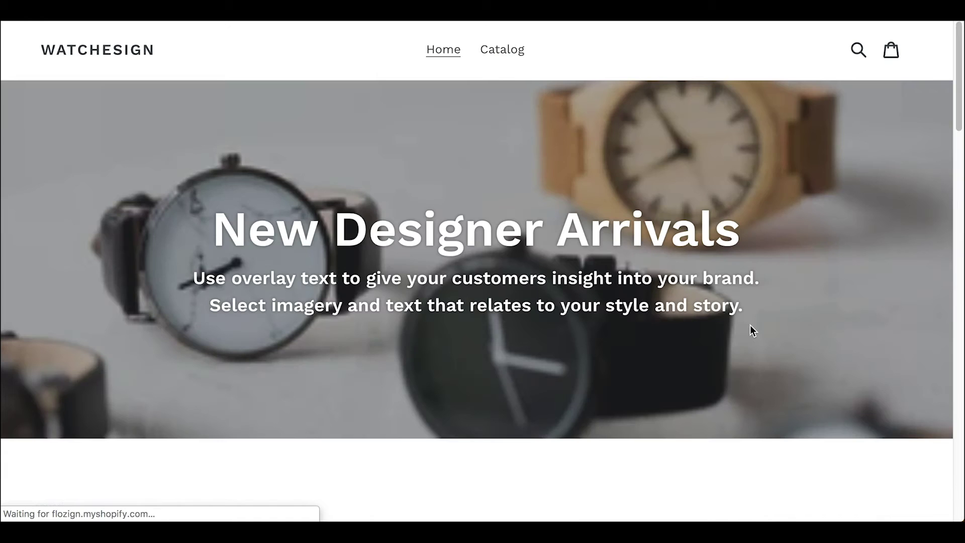
pyautogui.scroll(-20, 750, 325)
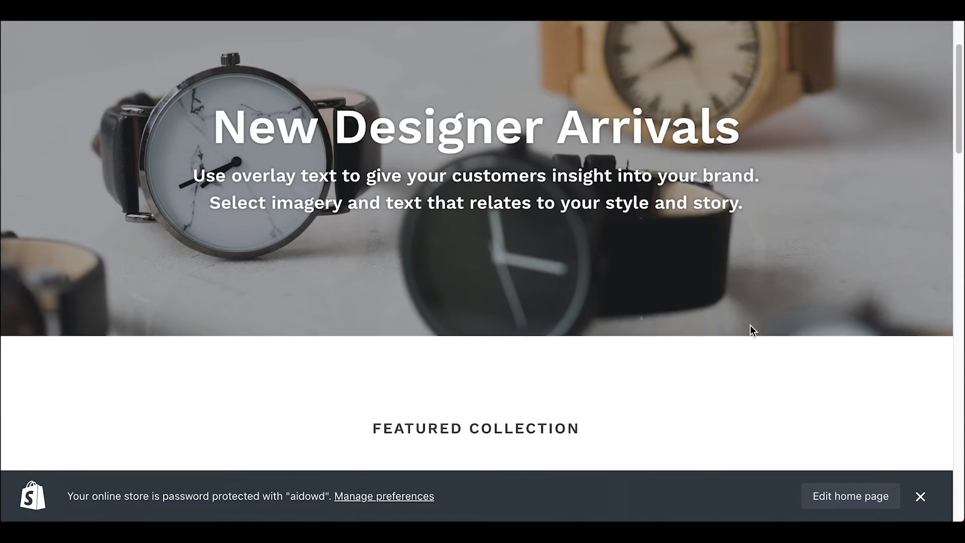
pyautogui.scroll(-4, 751, 326)
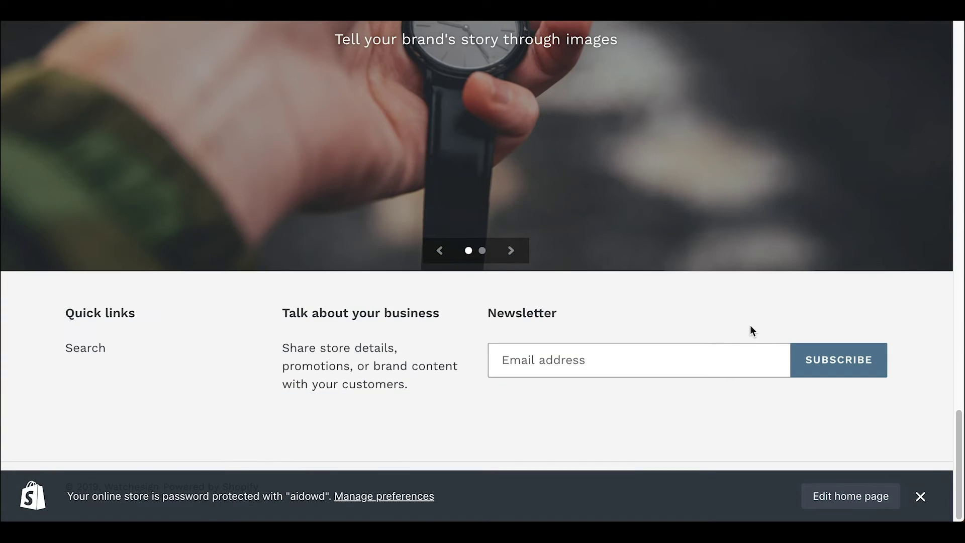
pyautogui.scroll(20, 750, 326)
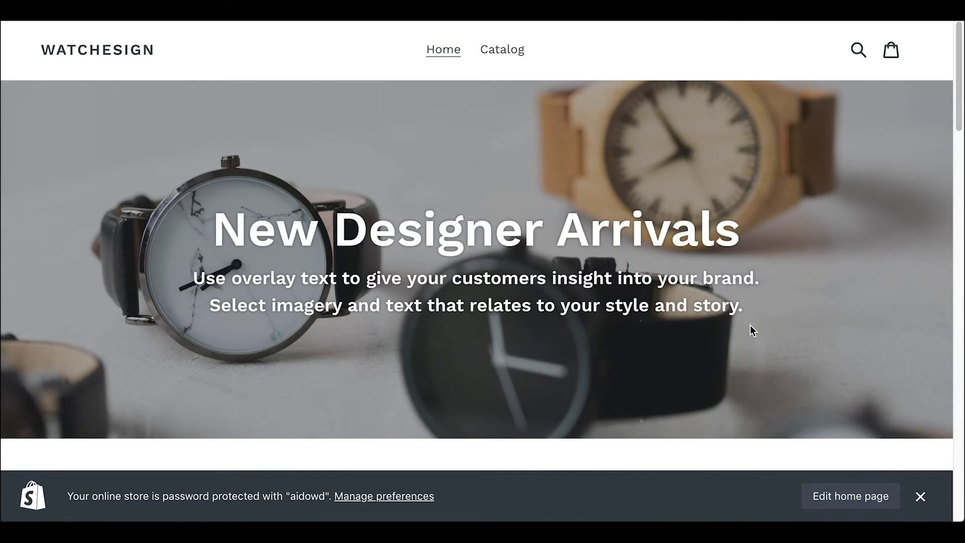
pyautogui.scroll(-20, 750, 331)
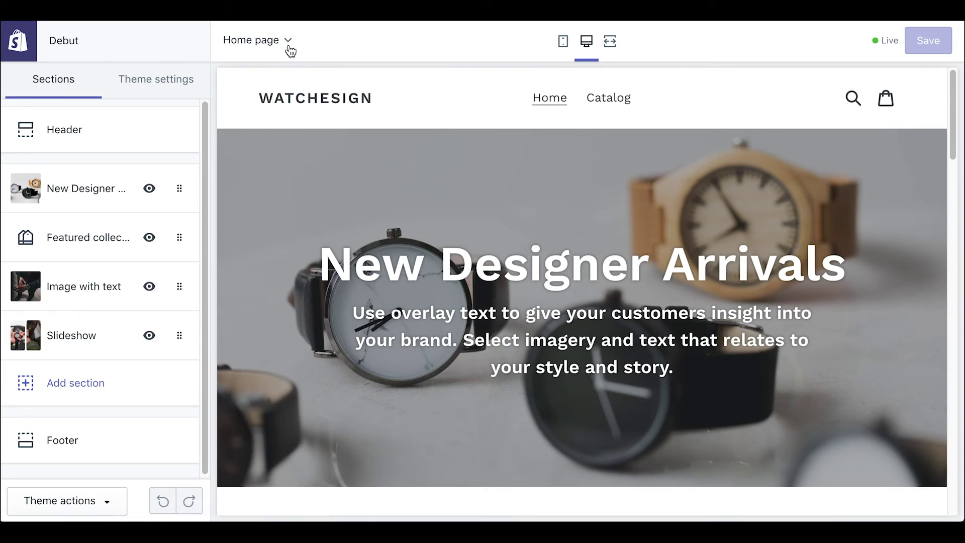
# Switch the theme editor preview to the Contact Us page
pyautogui.click(289, 45)
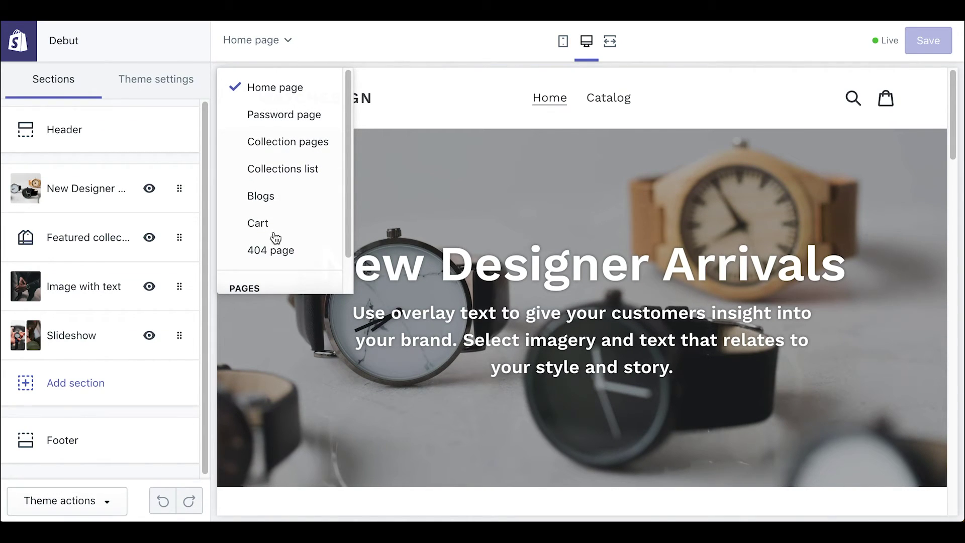
pyautogui.scroll(-1, 290, 205)
pyautogui.click(271, 274)
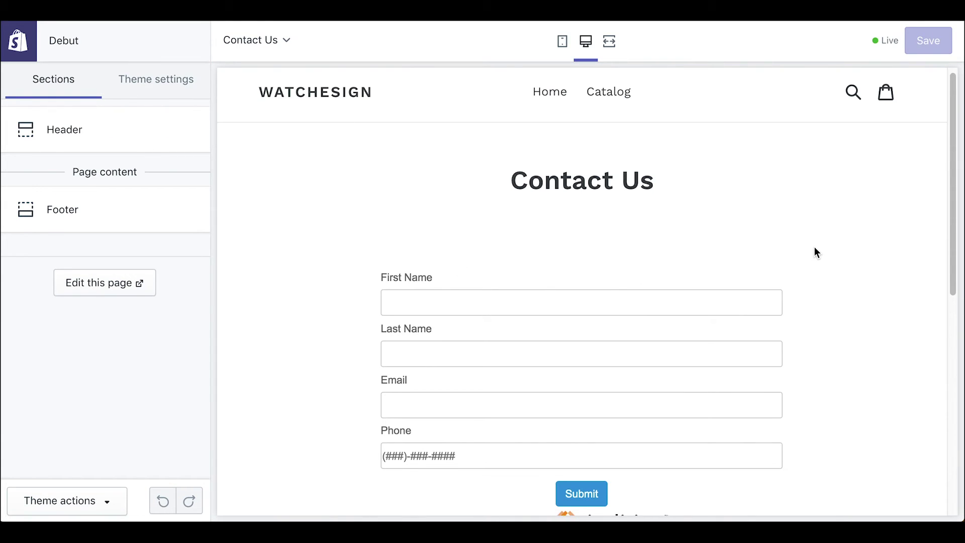
pyautogui.scroll(-8, 834, 257)
pyautogui.scroll(8, 853, 269)
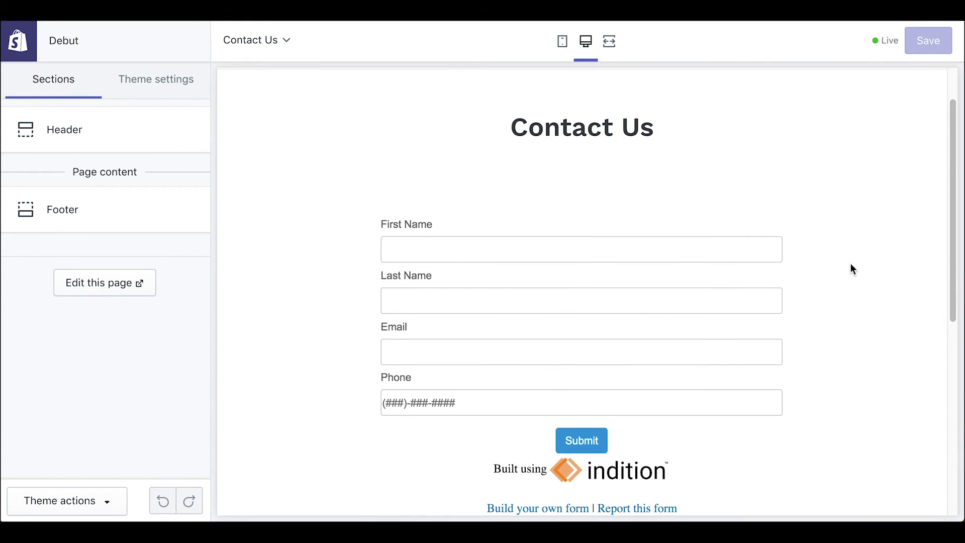
# Preview Contact Us at mobile width and scroll through the embedded form down to Submit
pyautogui.click(563, 44)
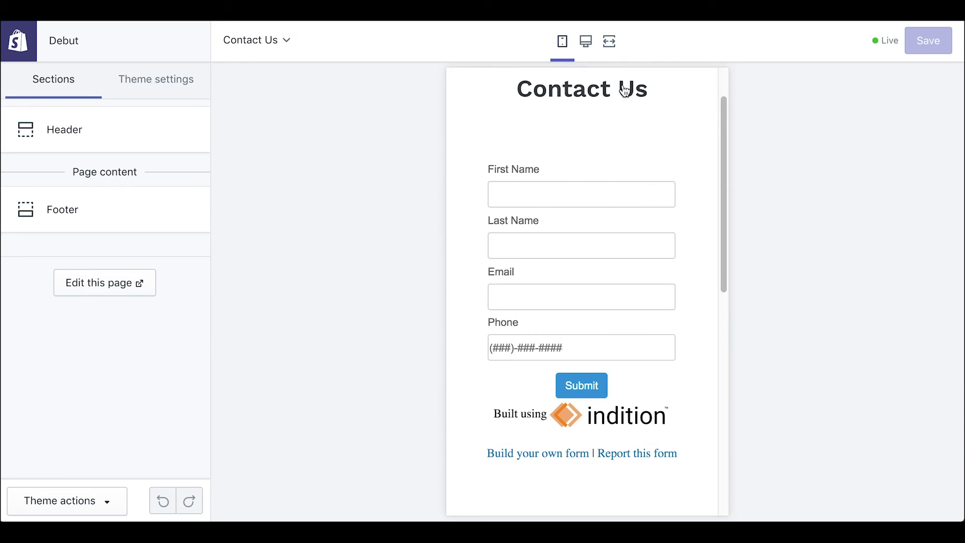
pyautogui.scroll(-2, 692, 206)
pyautogui.scroll(3, 693, 207)
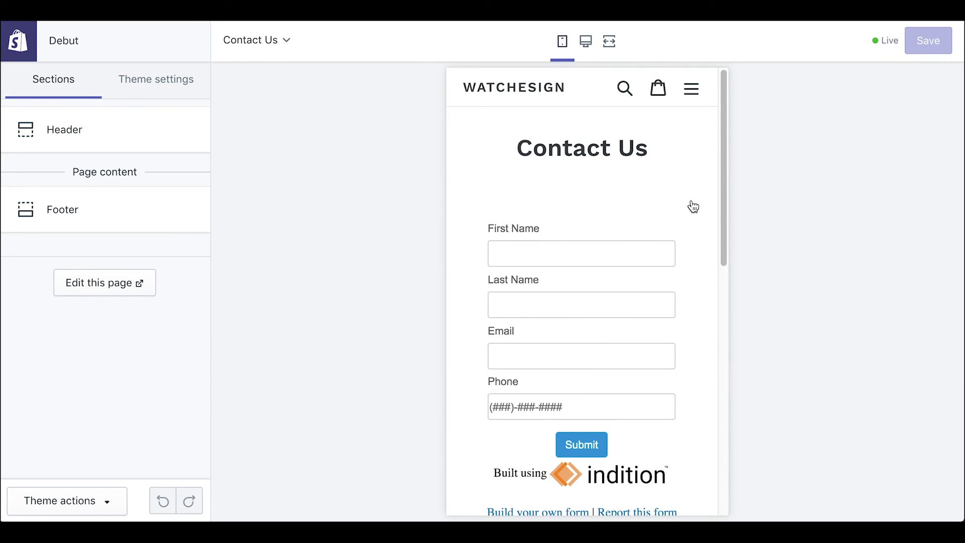
pyautogui.scroll(-3, 700, 173)
pyautogui.scroll(3, 700, 173)
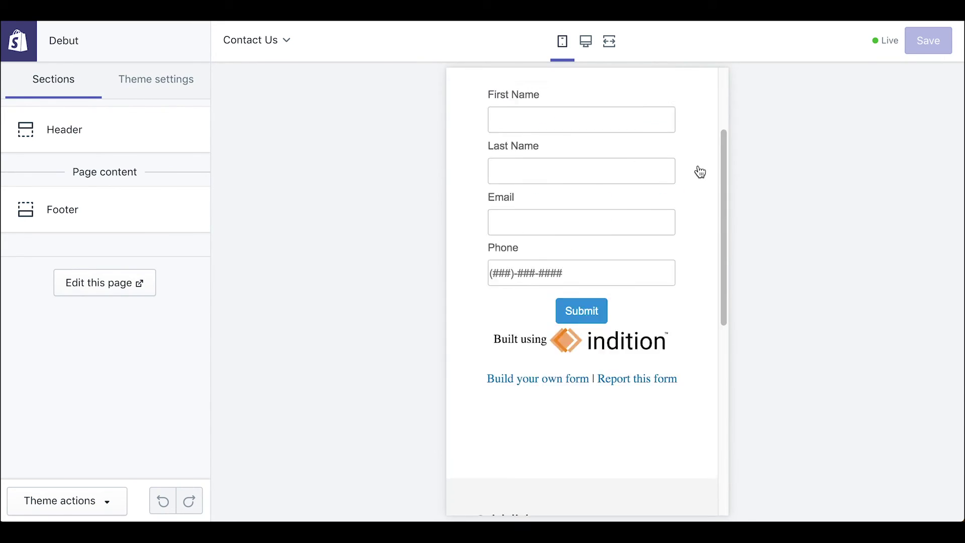
pyautogui.scroll(-3, 700, 172)
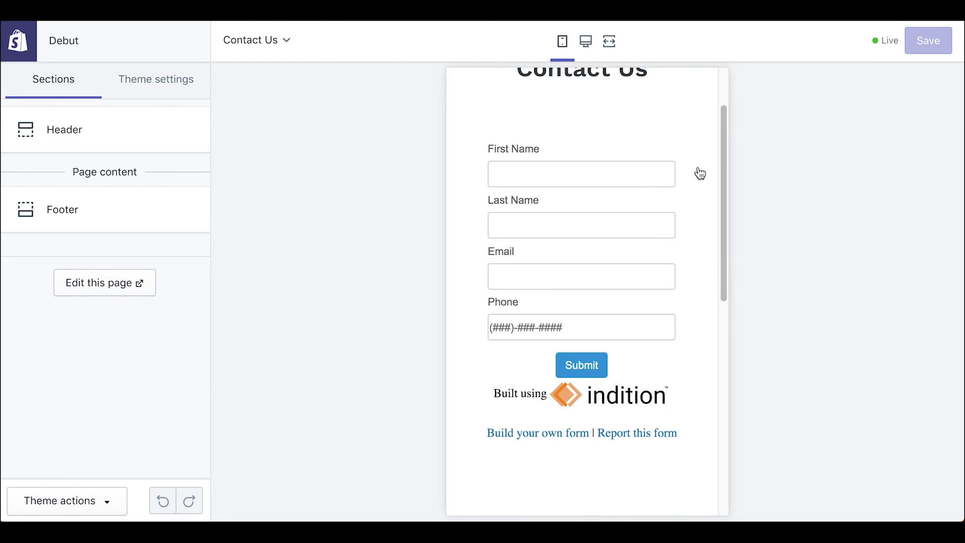
pyautogui.scroll(1, 701, 172)
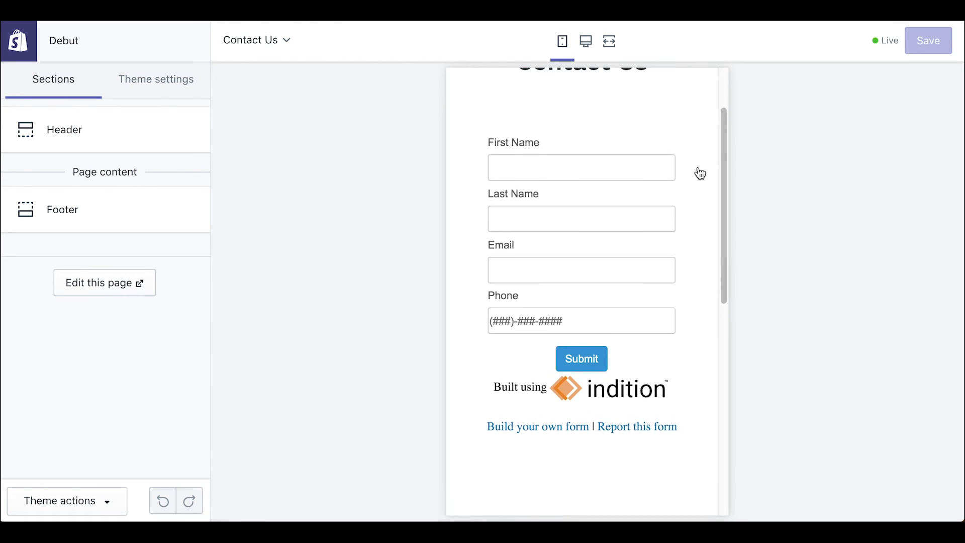
pyautogui.scroll(1, 638, 107)
# Return the preview to desktop width and exit the theme editor to the Shopify admin
pyautogui.click(585, 42)
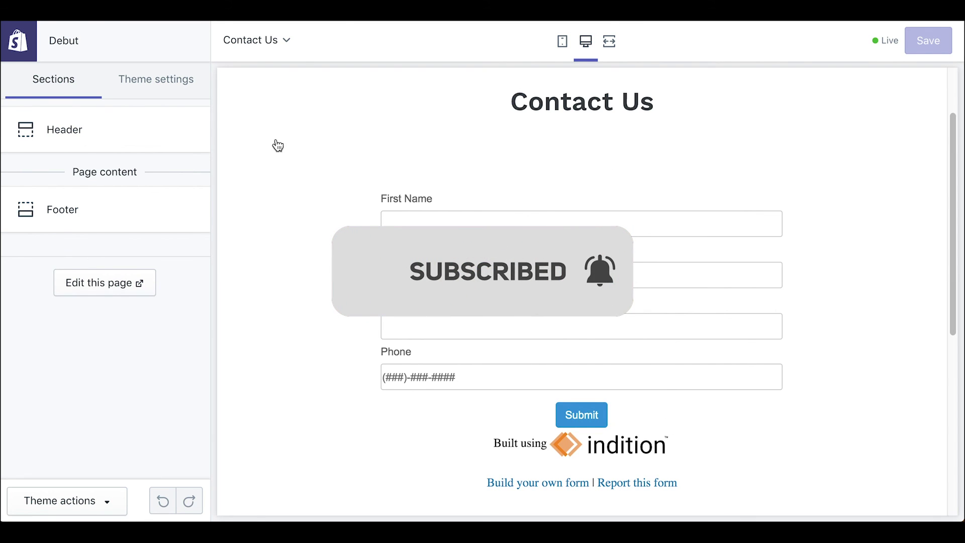
pyautogui.click(19, 50)
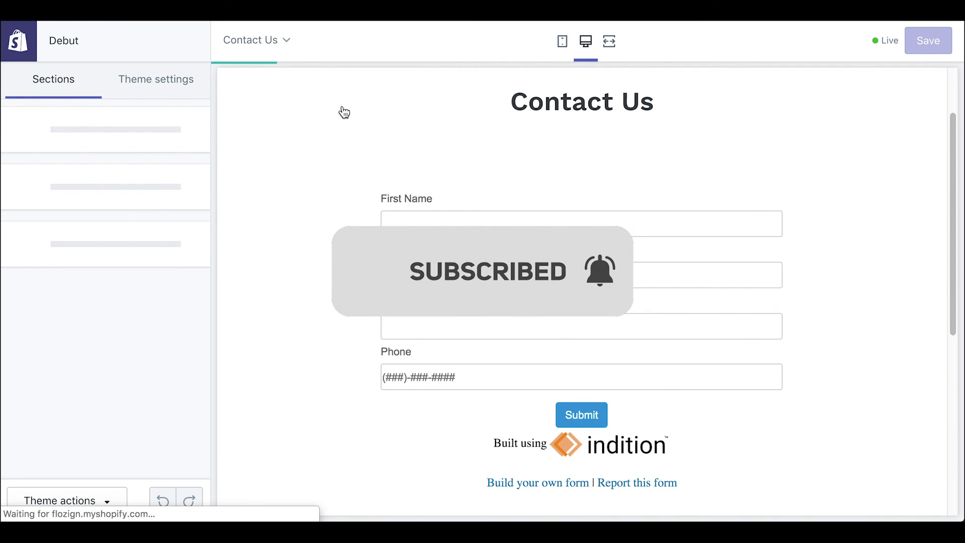